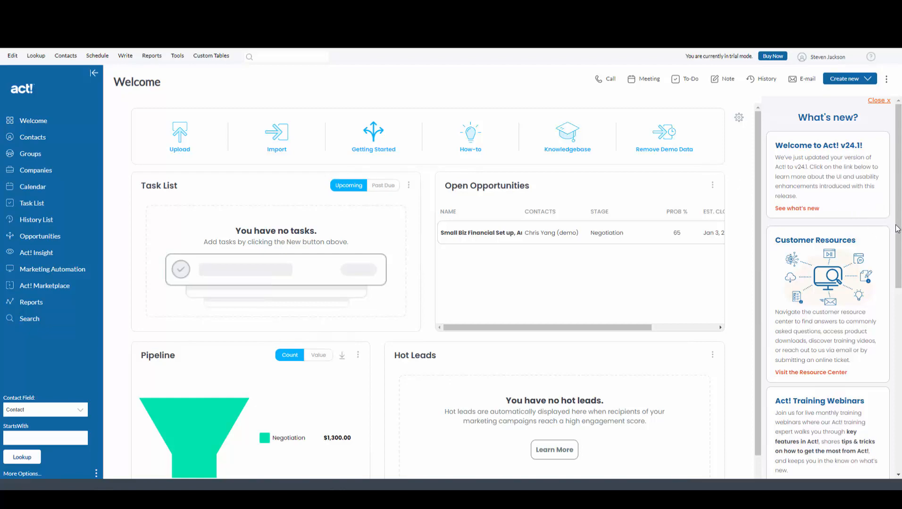
Step: Examine the What's new updates on the Welcome page, from customer resources and training webinars to Marketing Automation
scroll(878, 369, "down", 6)
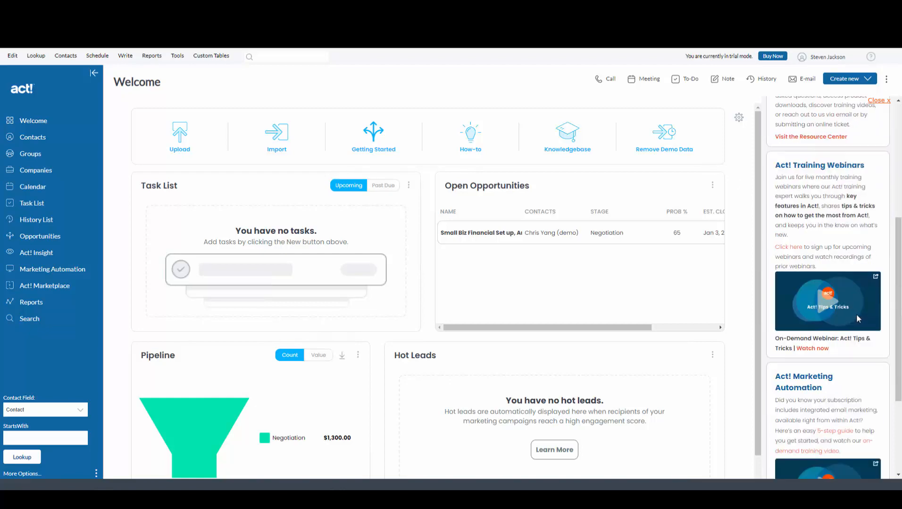
scroll(842, 327, "down", 2)
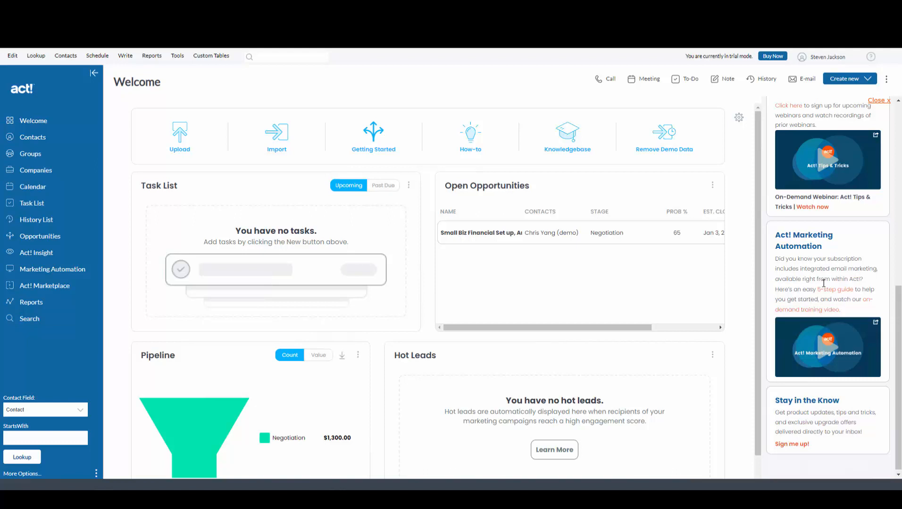
scroll(823, 283, "up", 4)
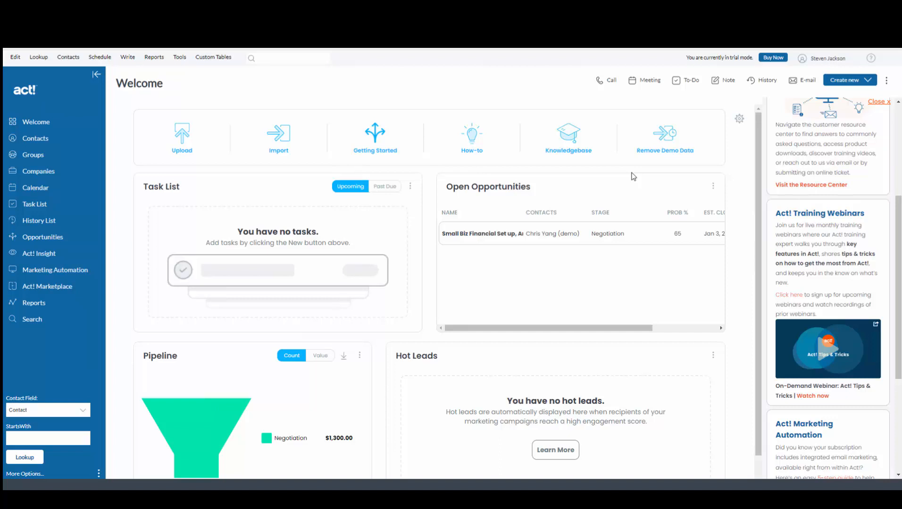
Step: Show all contacts in list view and select the Lead Engineer's record
left_click(46, 142)
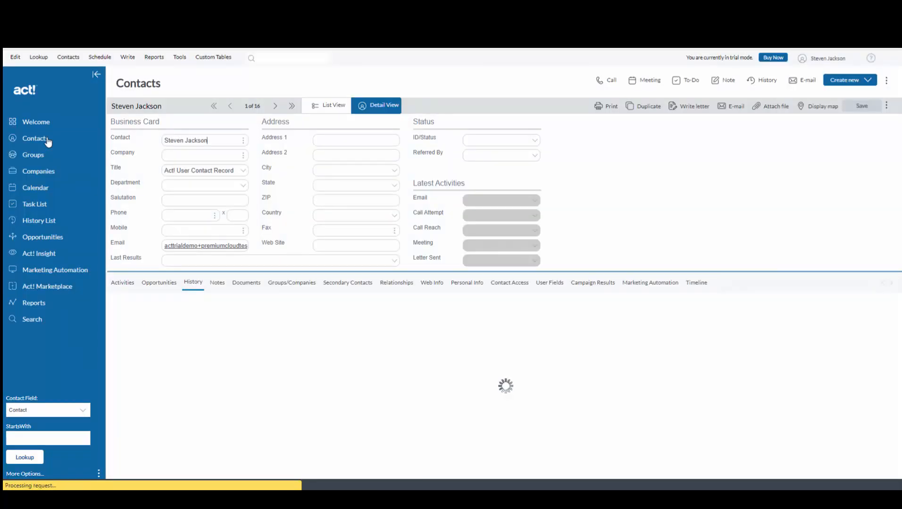
left_click(337, 110)
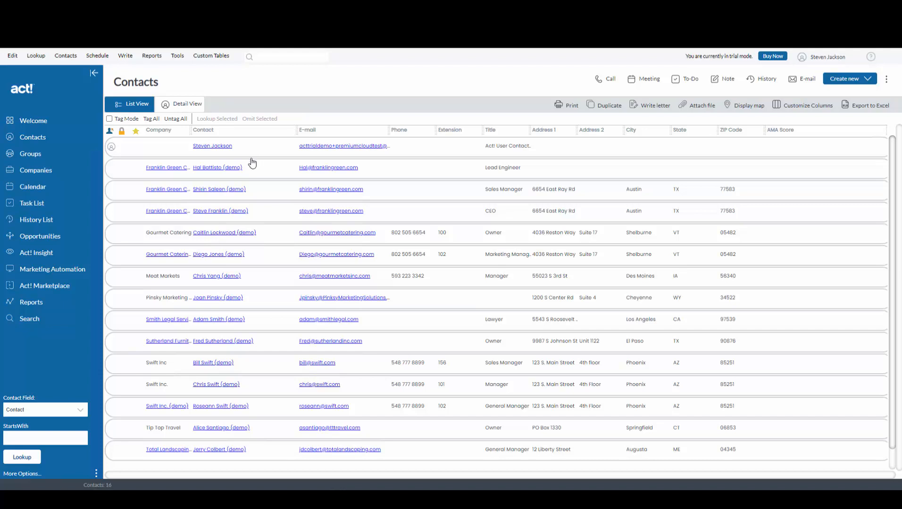
left_click(221, 170)
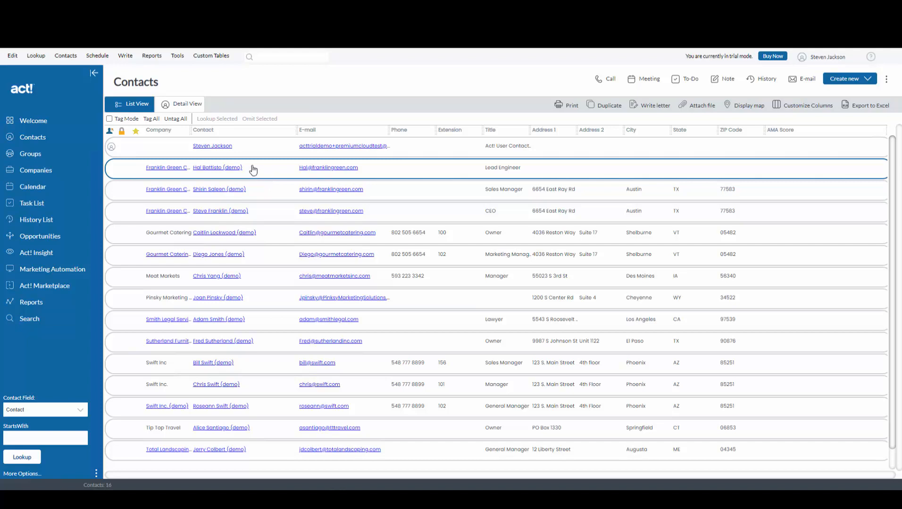
Step: Return to the Welcome page and review the users and their security roles in Manage Users, closing it when done
left_click(61, 124)
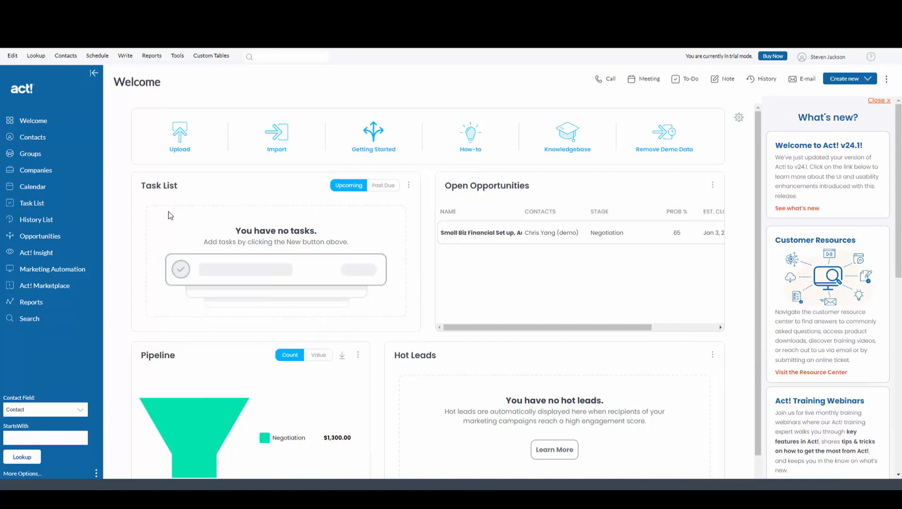
left_click(177, 56)
left_click(202, 105)
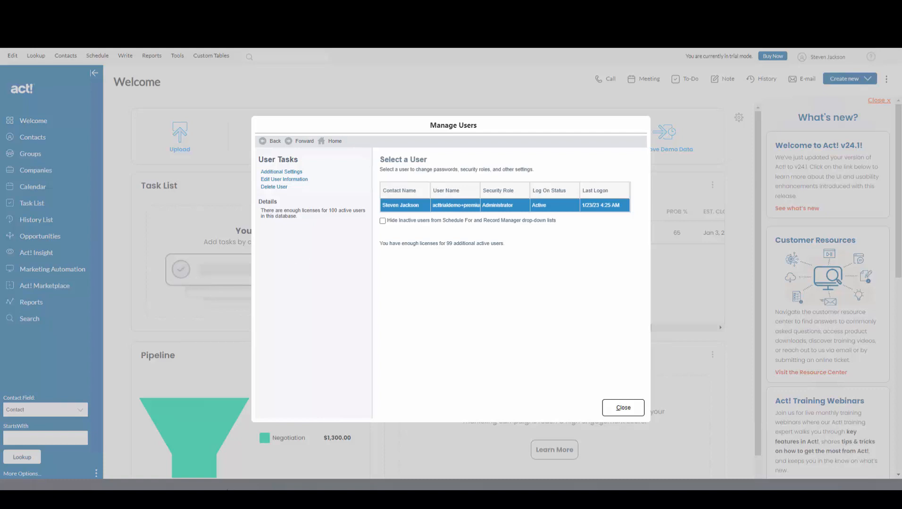
left_click(266, 448)
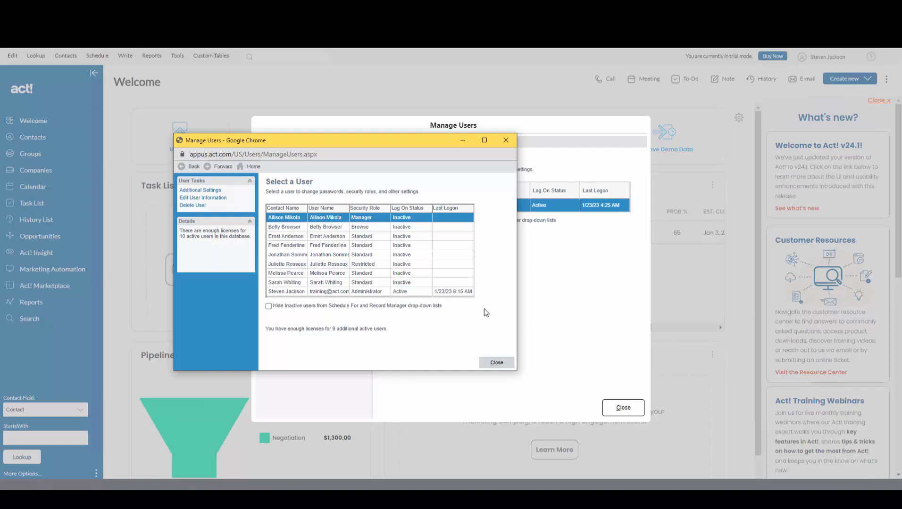
left_click(496, 364)
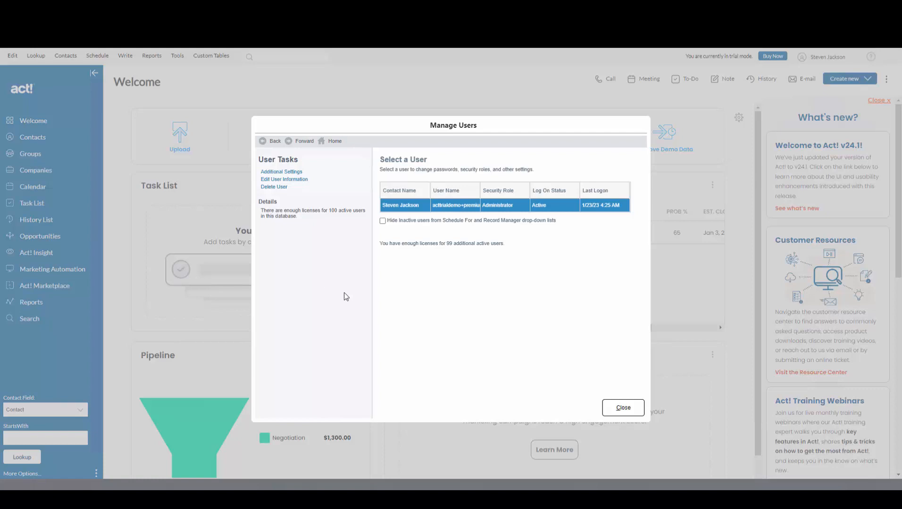
left_click(623, 408)
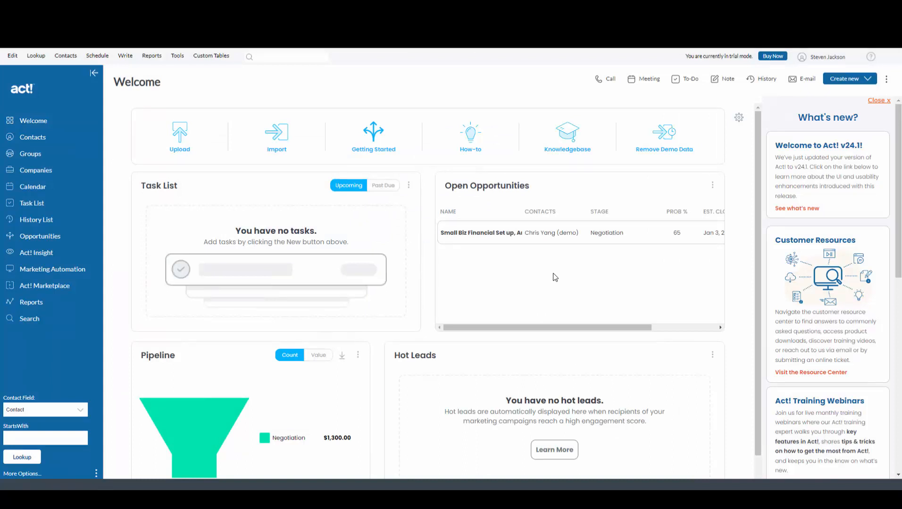
Step: Start scheduling a new meeting and check which users it can be scheduled for, keeping the current user
left_click(648, 84)
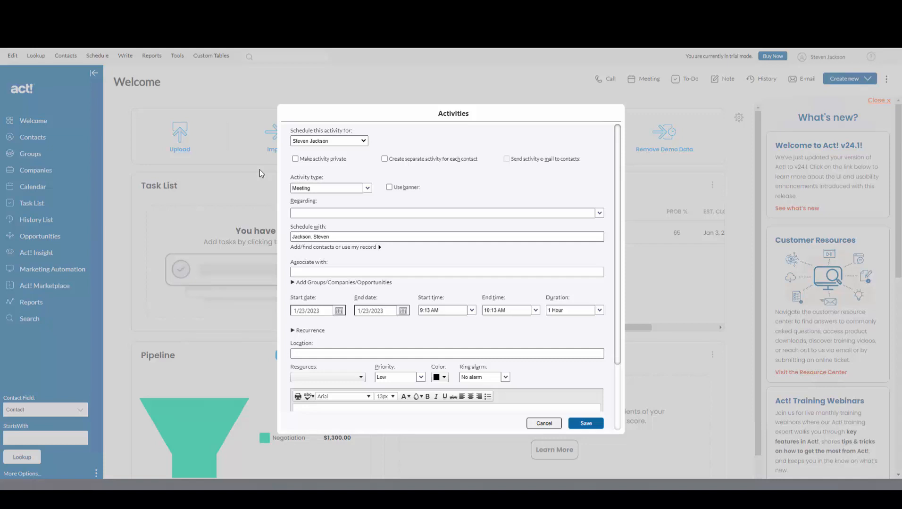
left_click(363, 141)
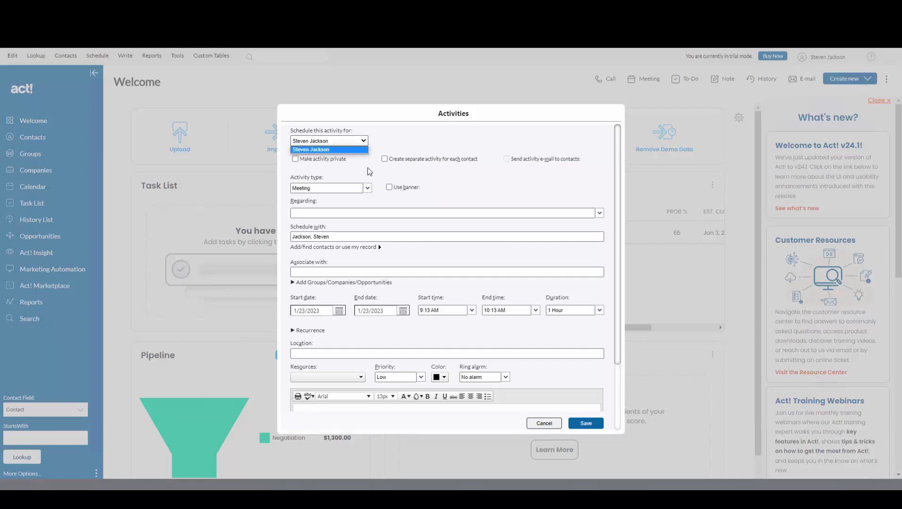
left_click(408, 138)
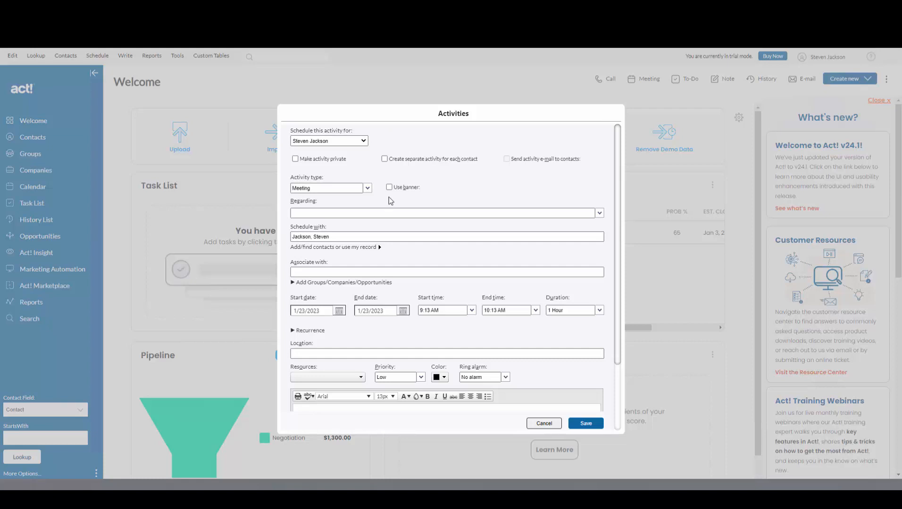
Step: Review the existing contacts that can be added to the meeting, and hide the contact selection again
left_click(323, 248)
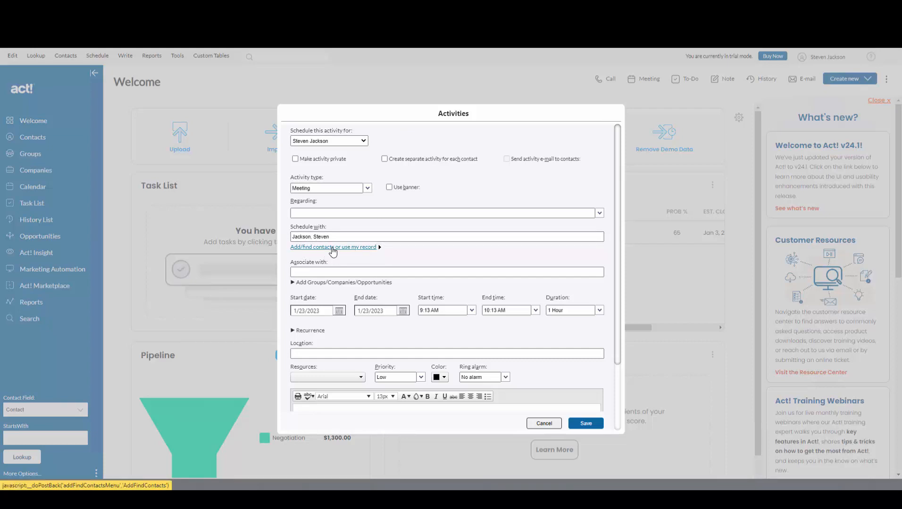
left_click(400, 248)
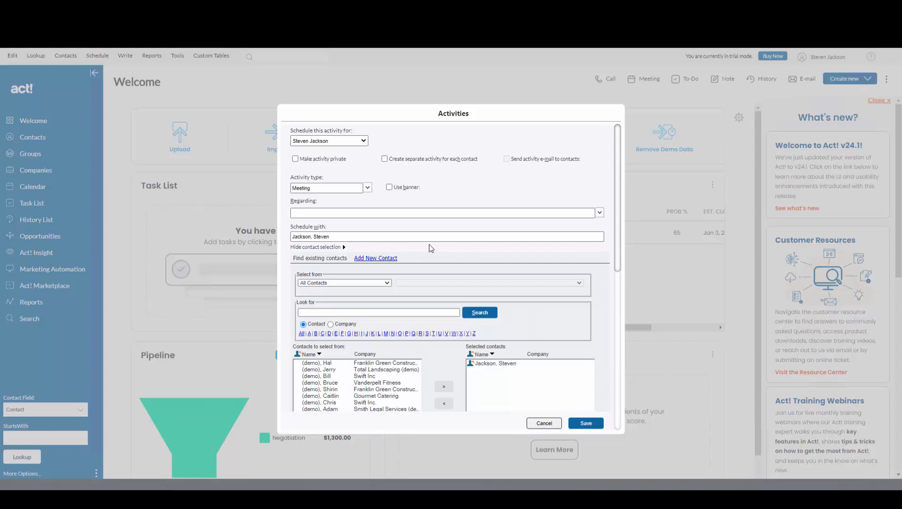
scroll(429, 250, "down", 5)
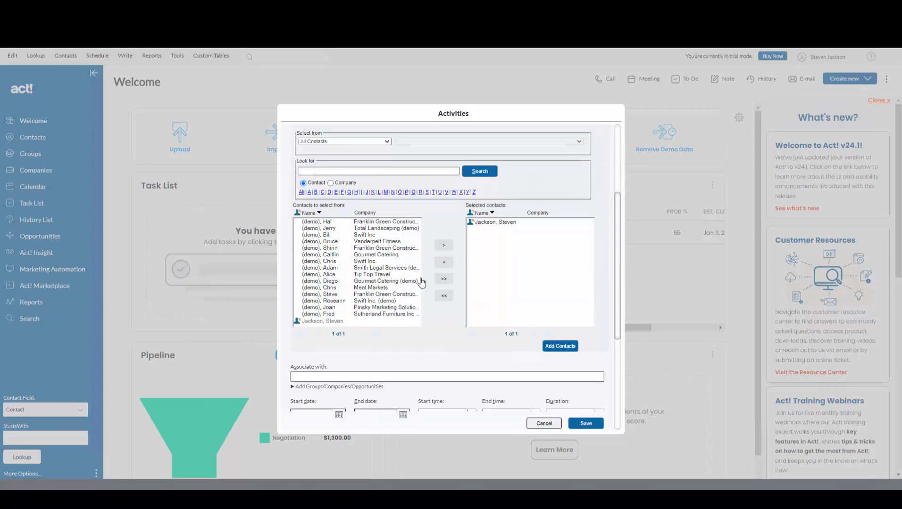
scroll(422, 264, "up", 2)
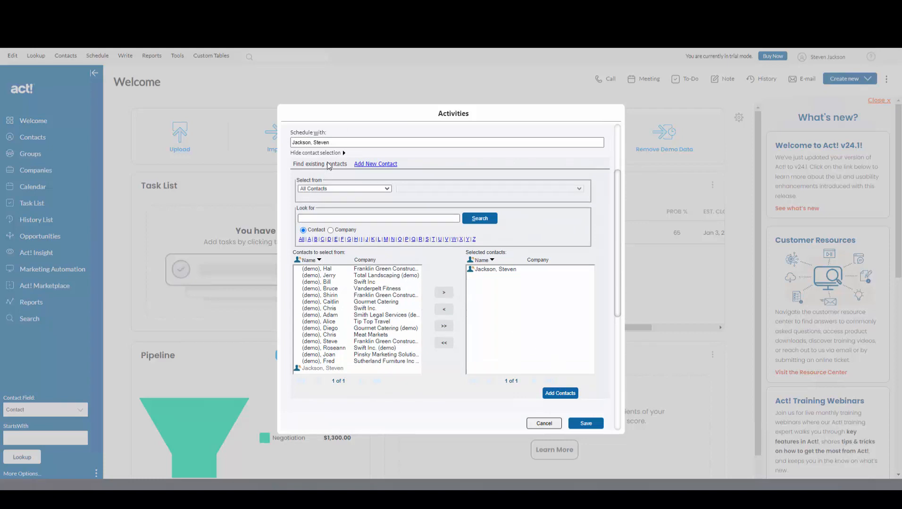
left_click(315, 153)
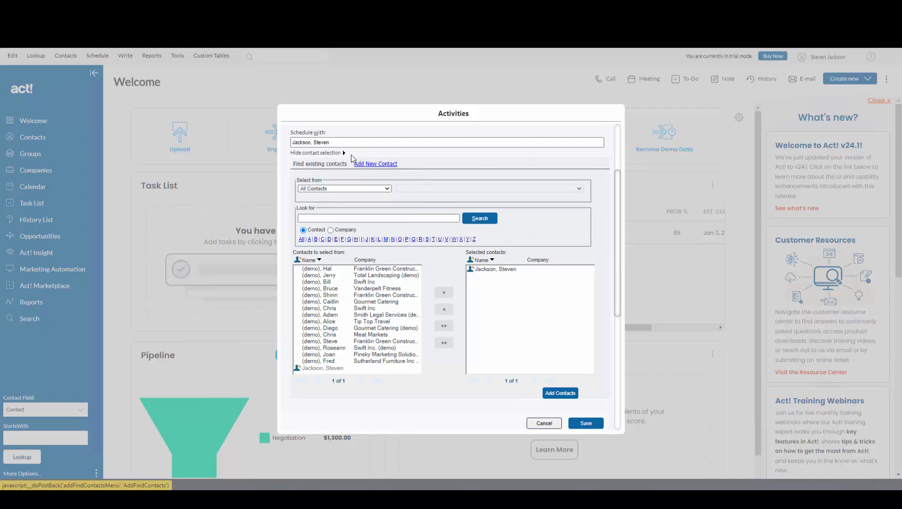
scroll(374, 172, "up", 1)
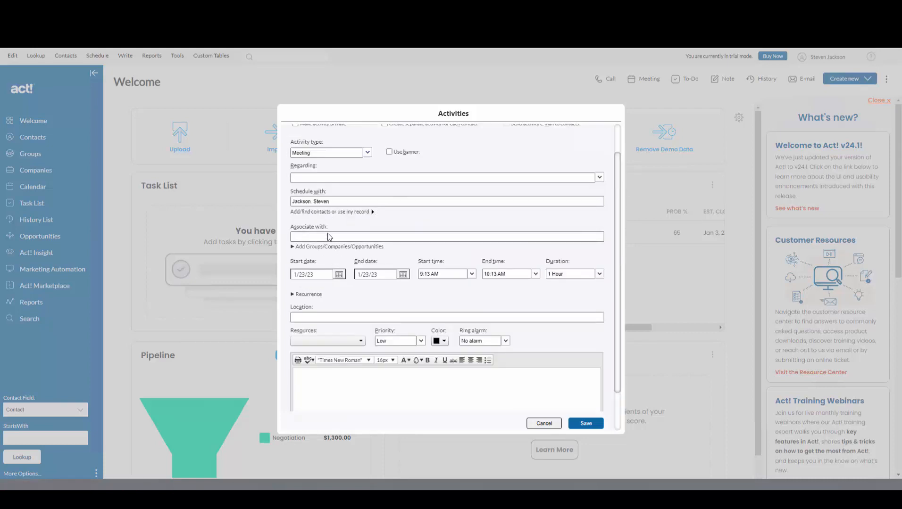
Step: Examine the meeting's group, company and opportunity association and its recurrence options, leaving them collapsed
left_click(316, 248)
scroll(444, 224, "up", 1)
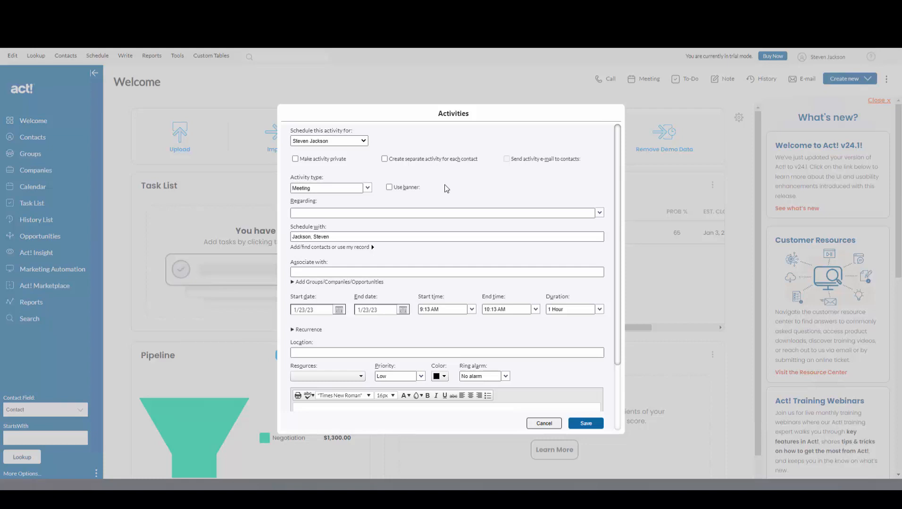
scroll(460, 190, "down", 3)
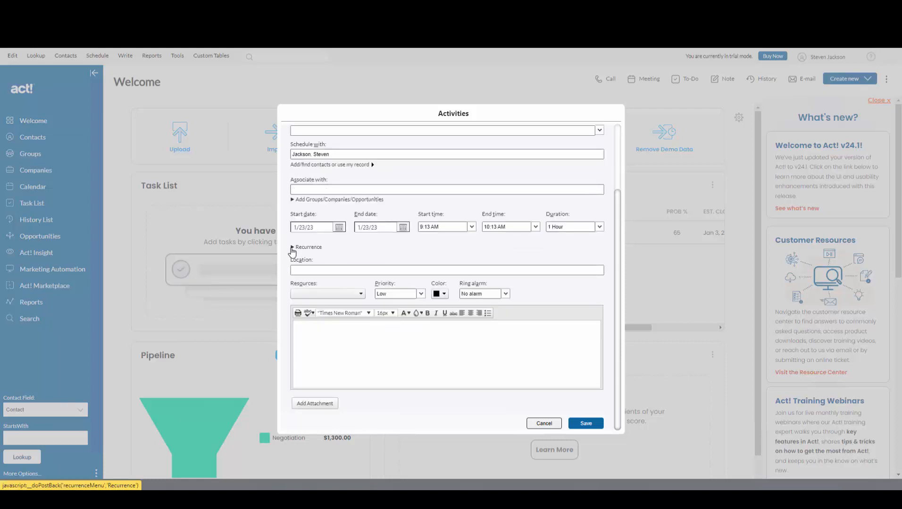
left_click(292, 252)
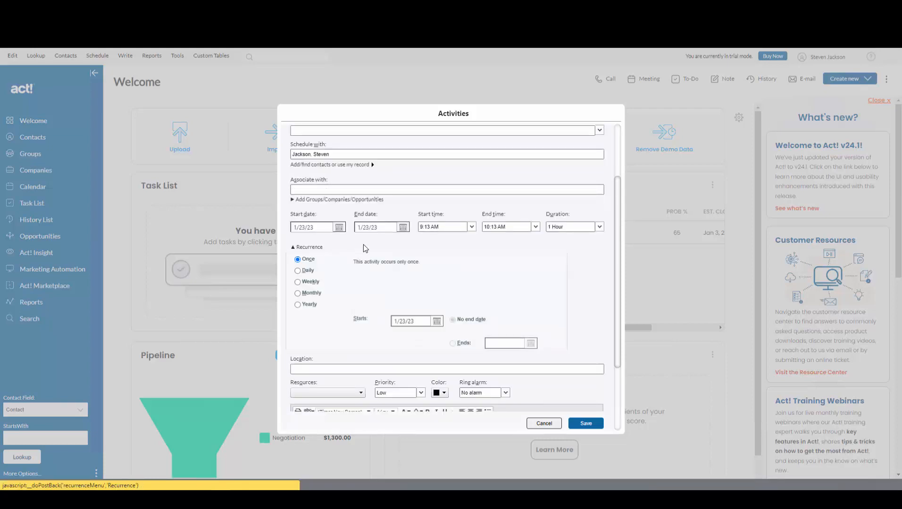
left_click(295, 250)
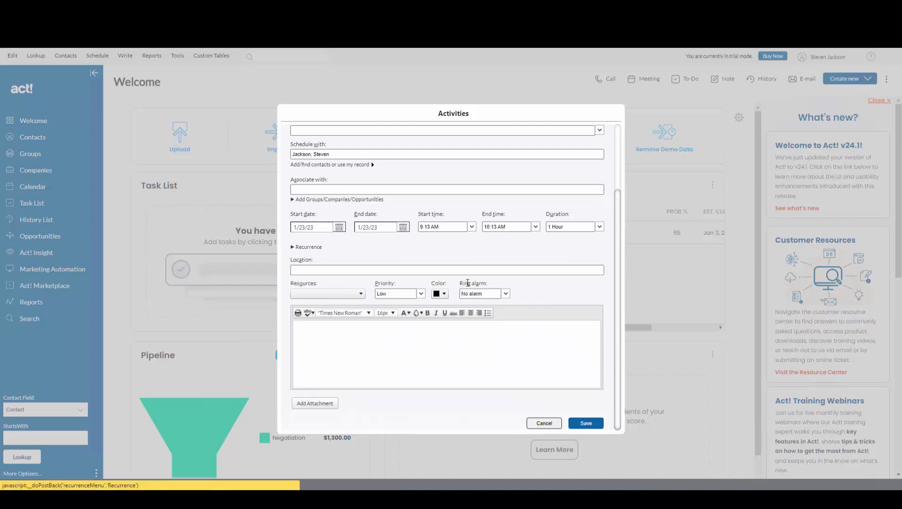
Step: Enter the organizer's short first name followed by "Meeting" as the meeting's subject, and "Details go here" as its details
left_click(422, 353)
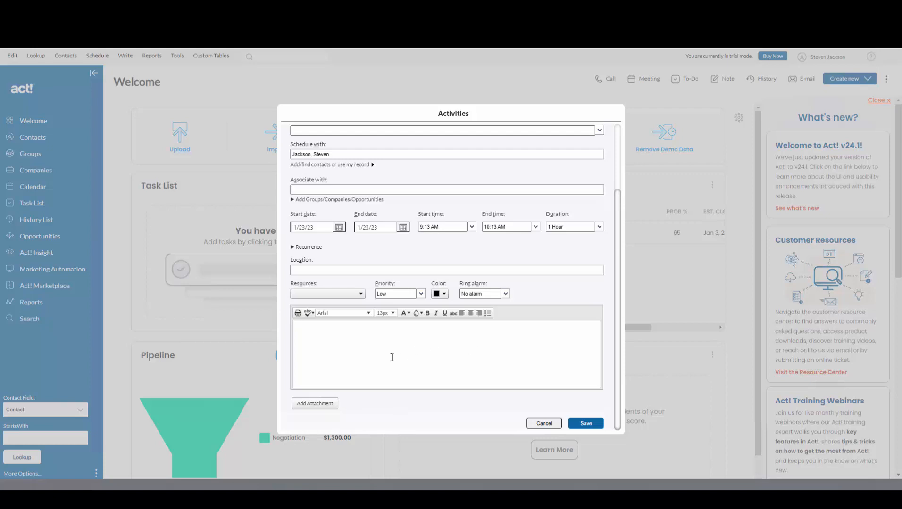
scroll(449, 349, "up", 3)
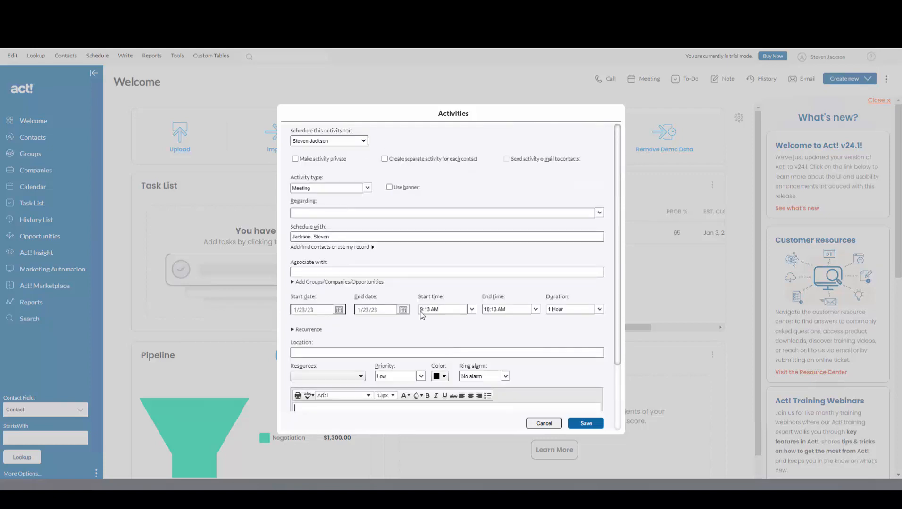
left_click(327, 212)
type("Ste")
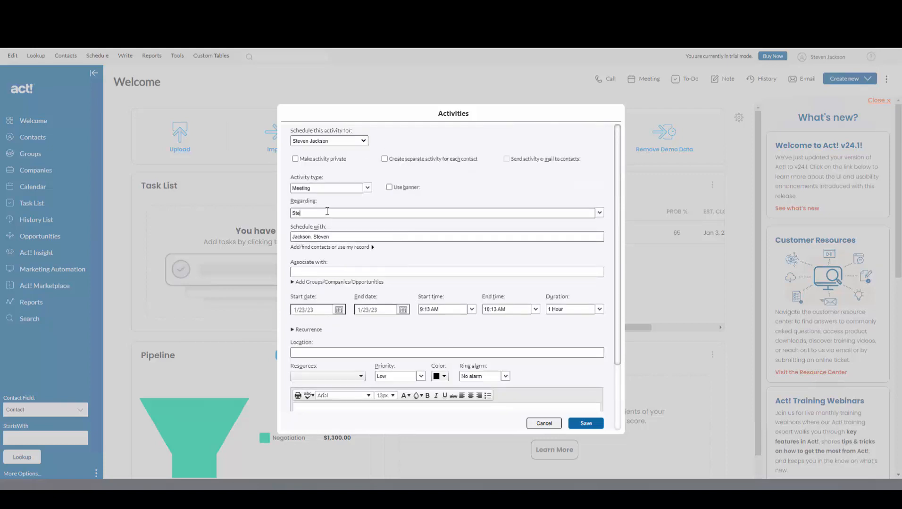
type("ve's Meeting")
scroll(329, 312, "down", 3)
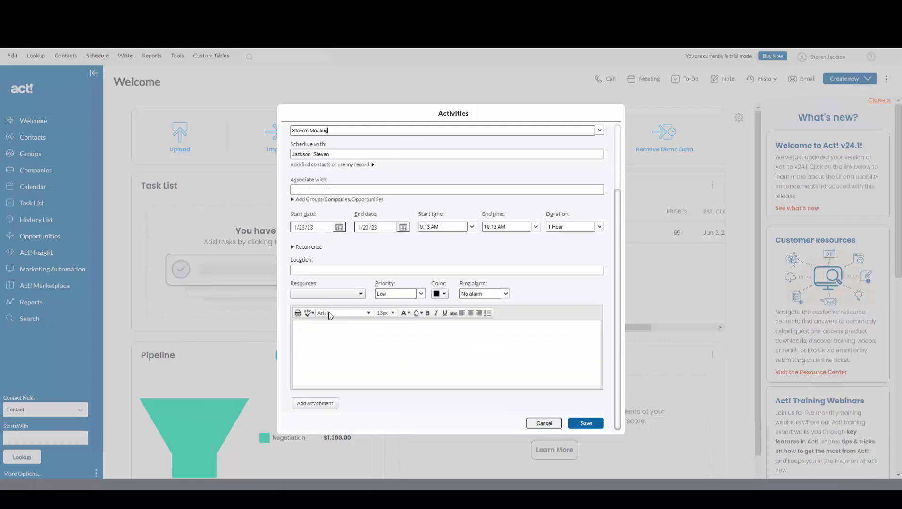
left_click(342, 343)
type("D")
type("s go here")
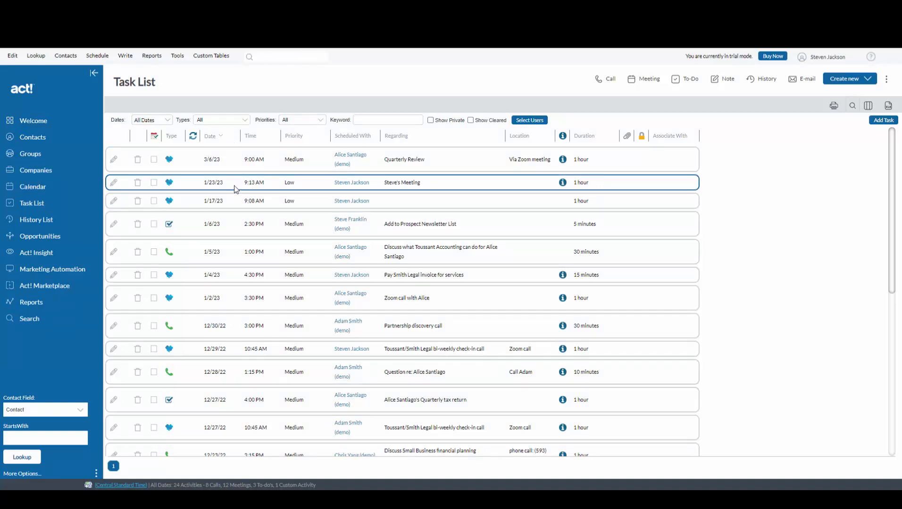
Step: Try to clear the 9:13 AM meeting on 1/23/23 as Meeting Held with a follow-up, and review the follow-up meeting form
left_click(154, 184)
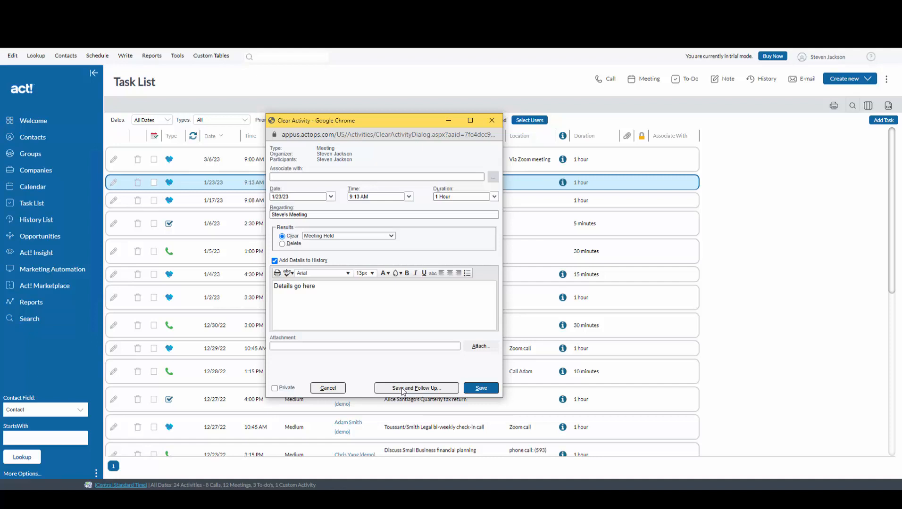
left_click(403, 390)
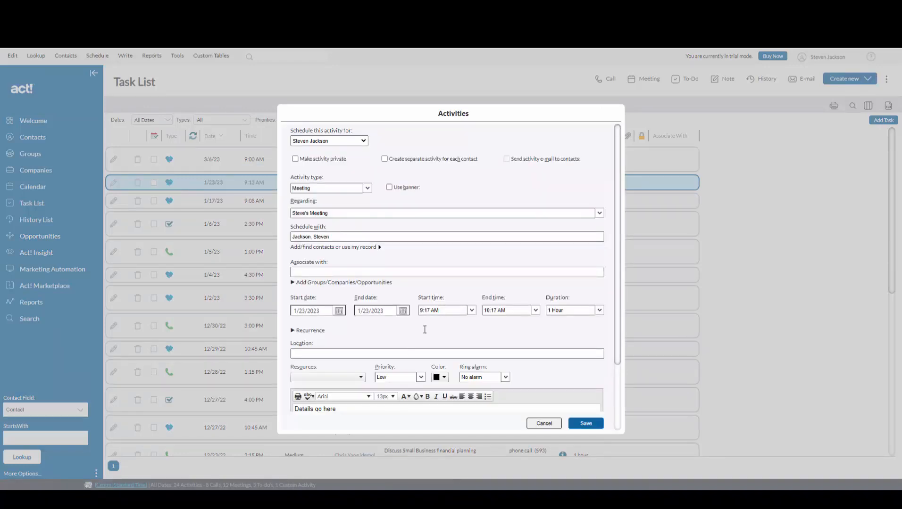
left_click_drag(616, 156, 617, 208)
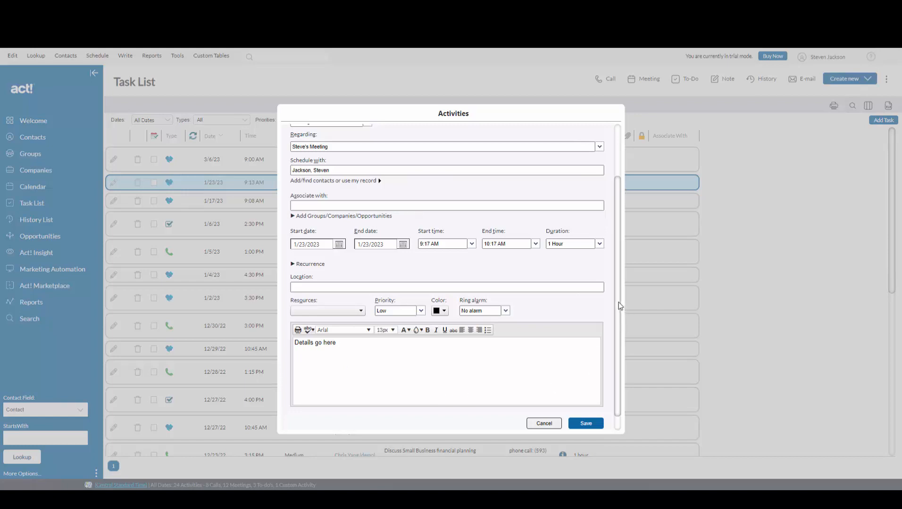
scroll(617, 326, "down", 1)
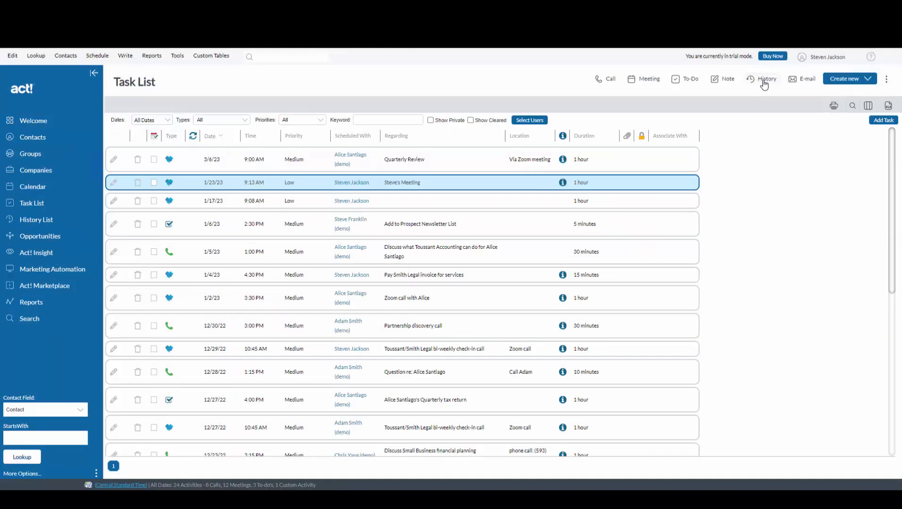
Step: Start a new history record and review its fields
left_click(763, 80)
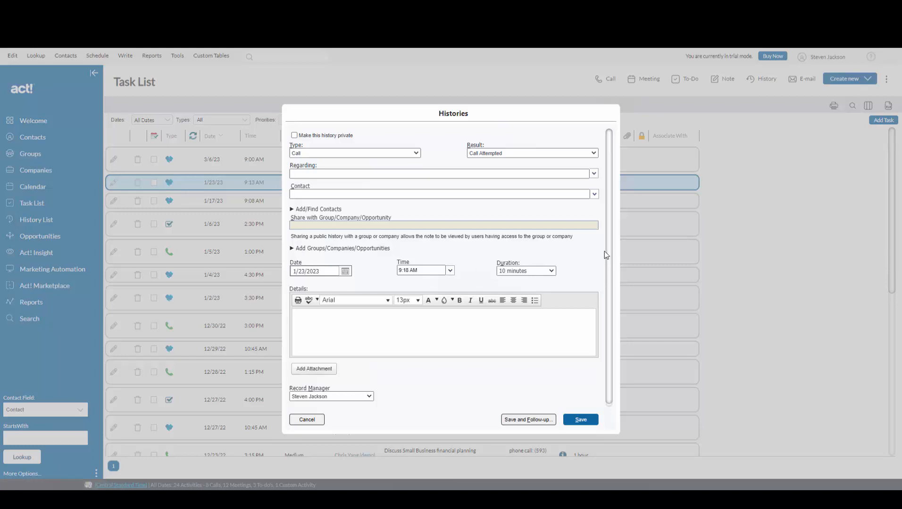
scroll(608, 265, "down", 1)
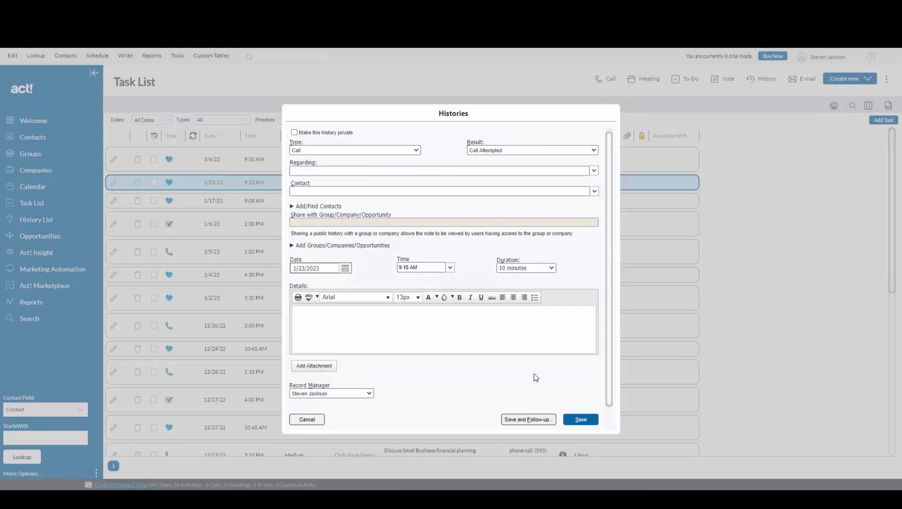